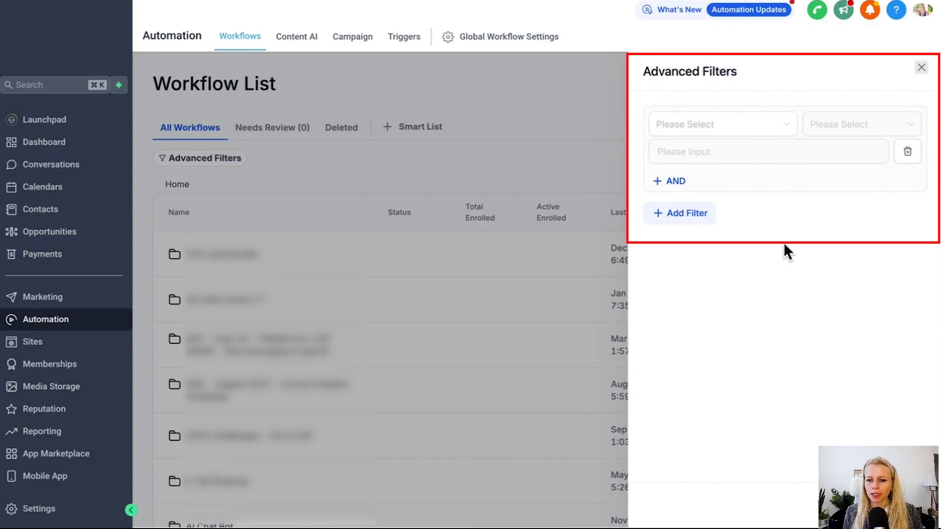
Step: Set the first filter condition to Trigger Type Is Contact Created
left_click(710, 130)
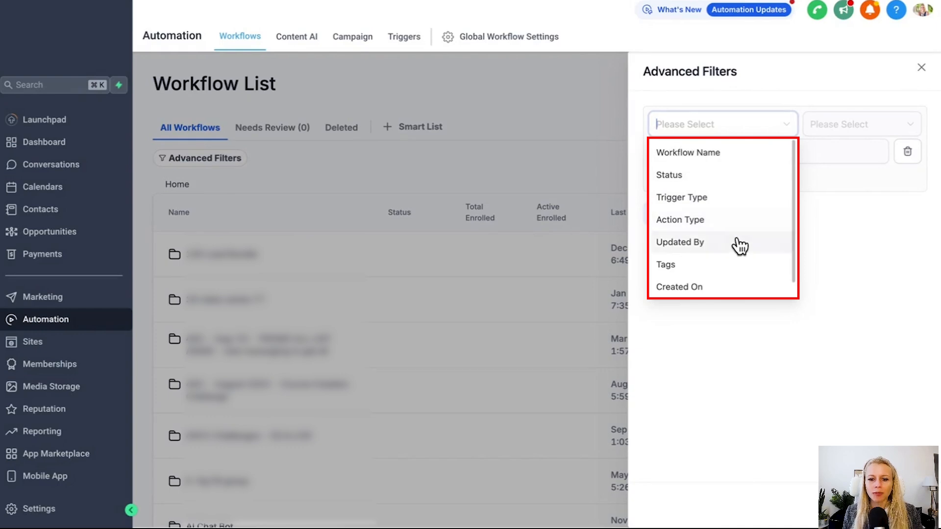
scroll(725, 268, "down", 1)
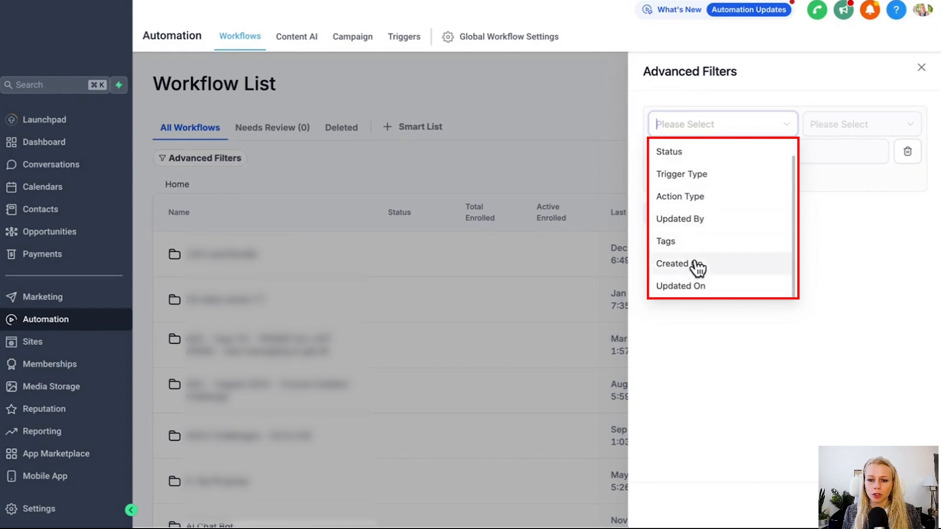
scroll(701, 259, "up", 1)
scroll(736, 255, "down", 1)
scroll(731, 255, "up", 1)
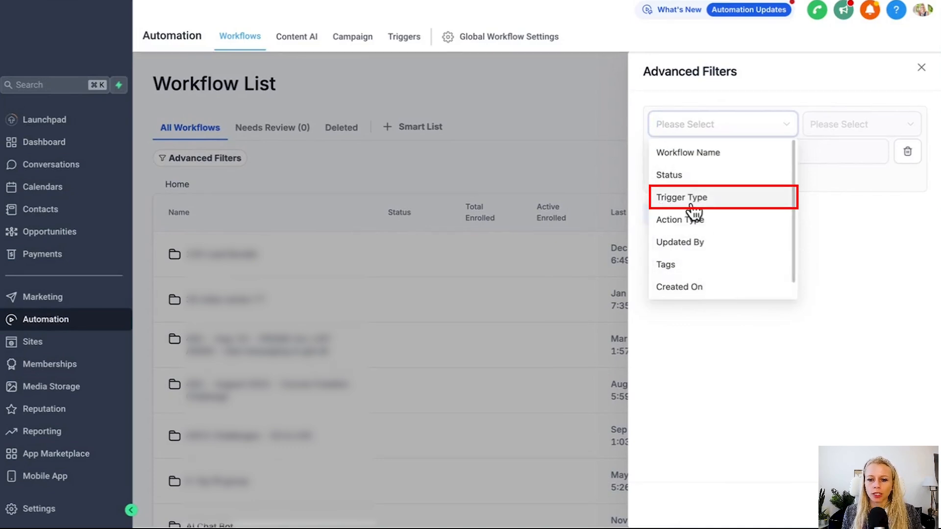
left_click(713, 206)
left_click(833, 128)
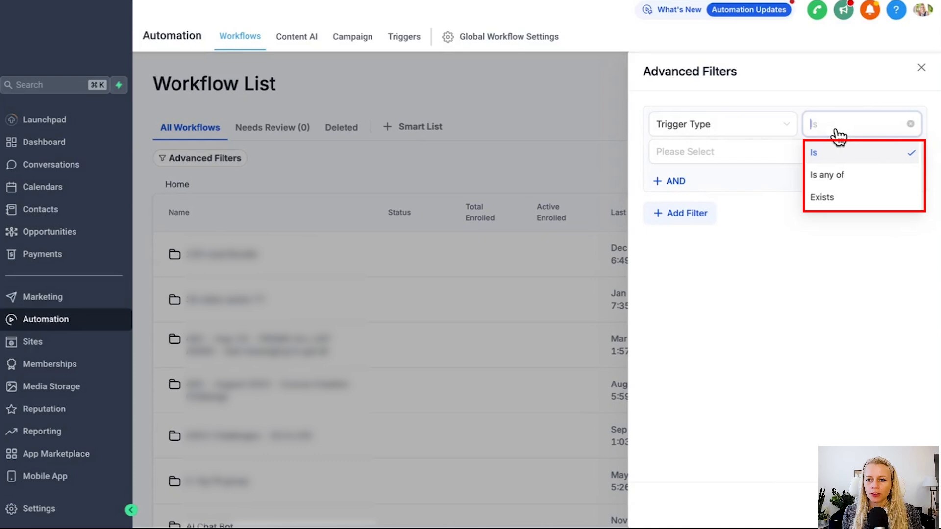
left_click(823, 156)
left_click(804, 158)
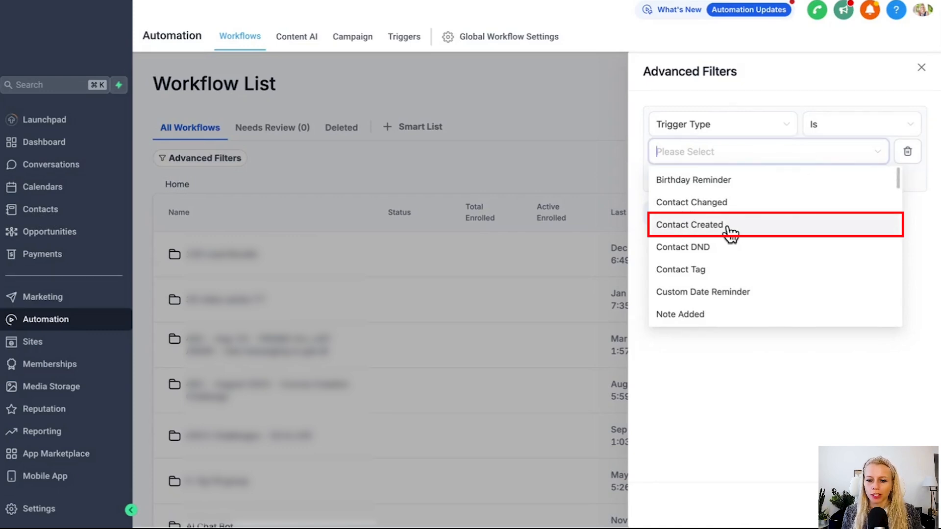
scroll(823, 256, "down", 5)
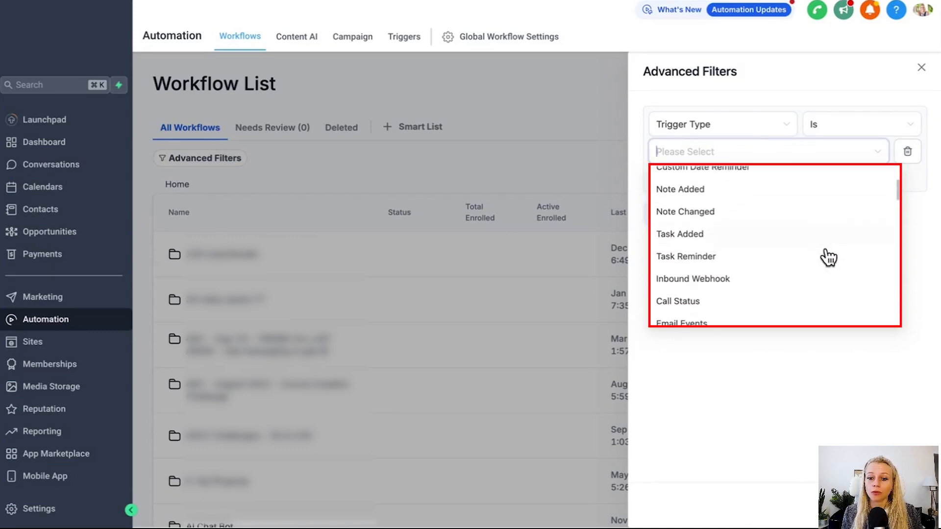
scroll(828, 258, "up", 6)
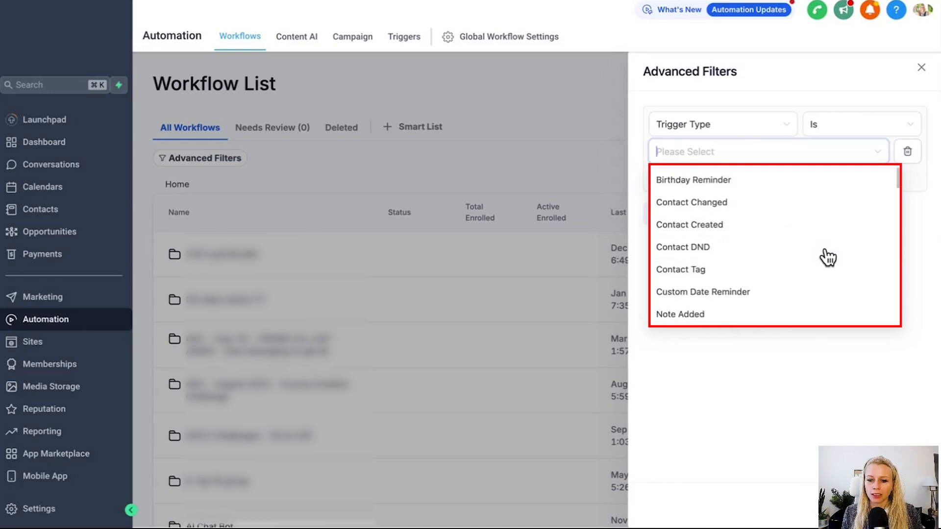
left_click(740, 223)
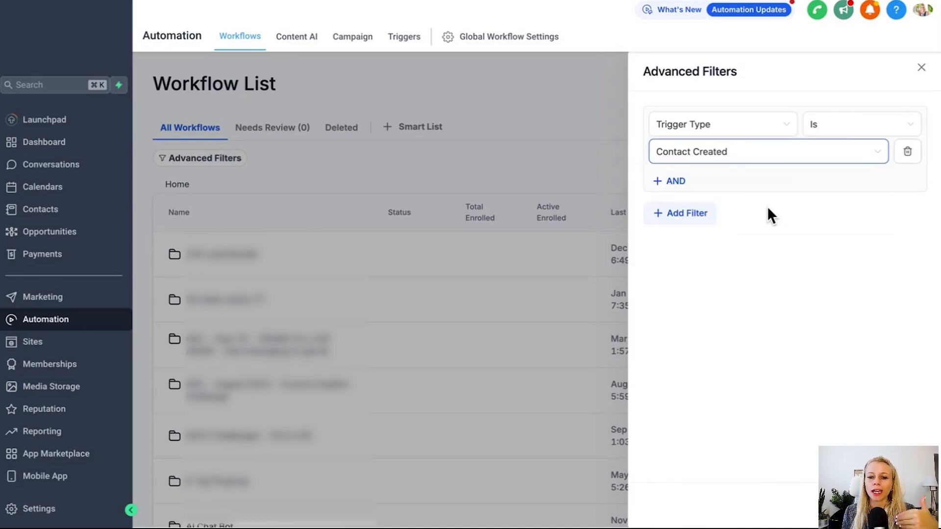
Step: Add an AND condition filtering by Tags for '5 figure webinar waitlist'
left_click(676, 181)
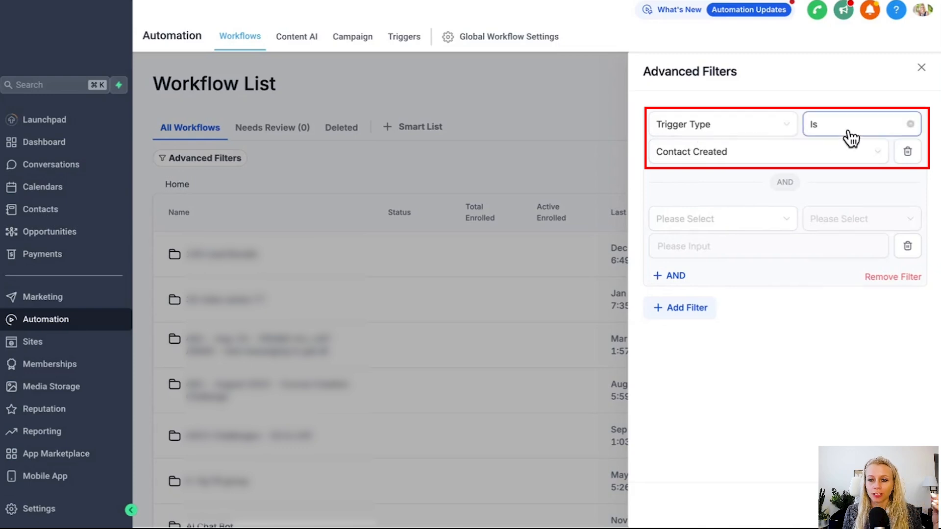
left_click(741, 223)
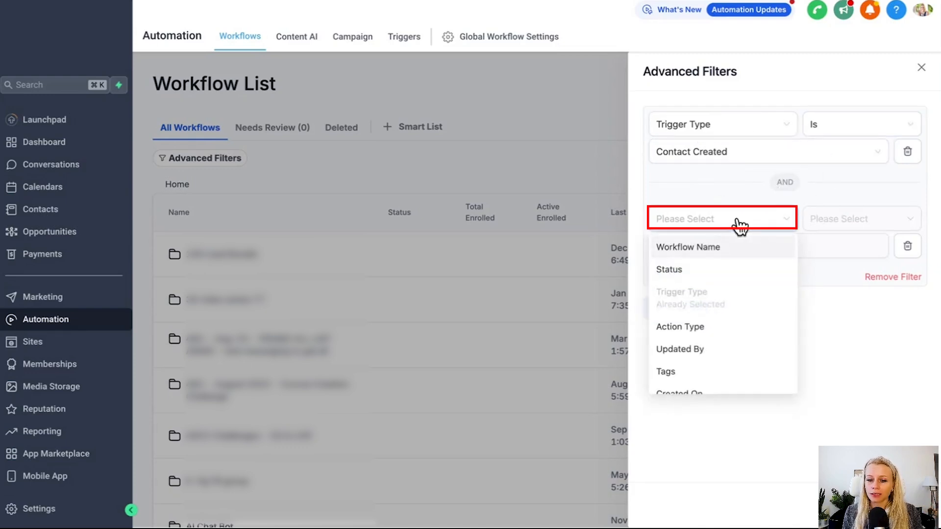
scroll(744, 332, "down", 1)
left_click(704, 346)
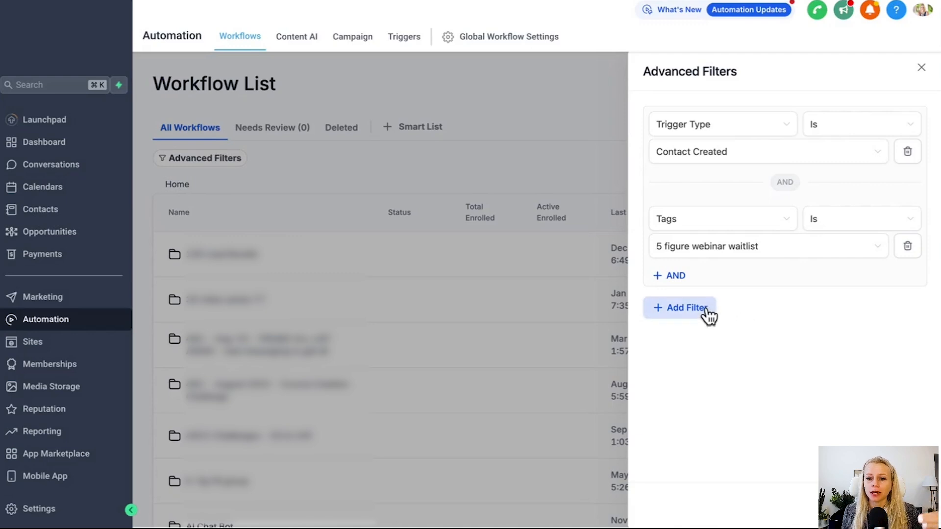
Step: Add an OR filter group where Action Type Is Add Contact Tag
left_click(667, 313)
left_click(706, 352)
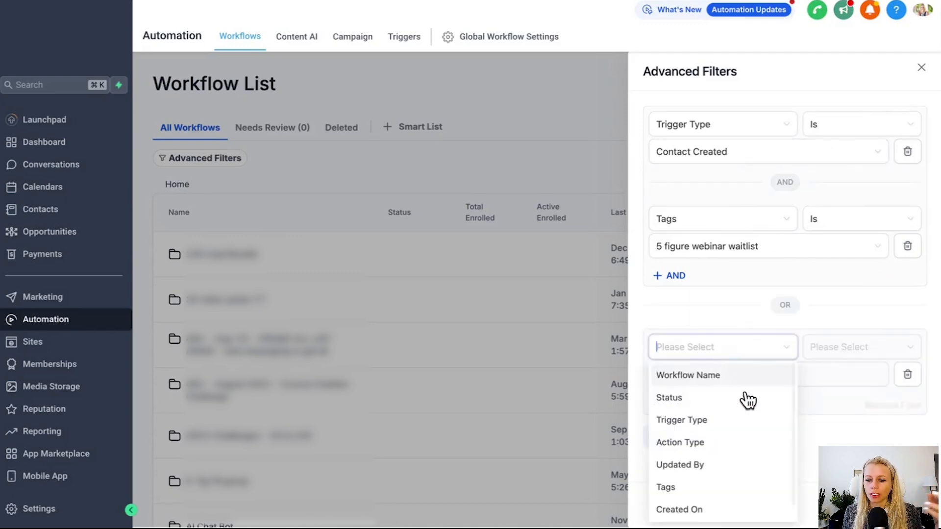
scroll(730, 430, "down", 1)
left_click(730, 426)
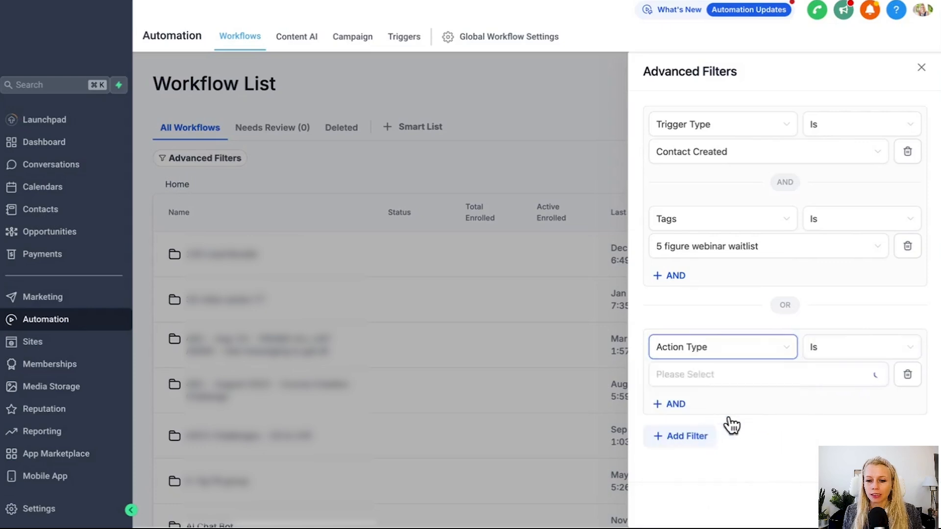
left_click(867, 352)
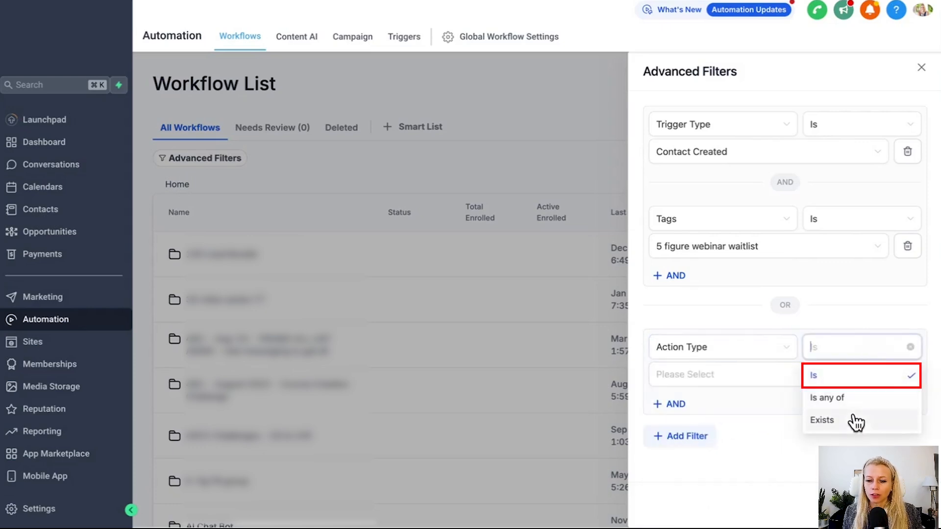
left_click(834, 376)
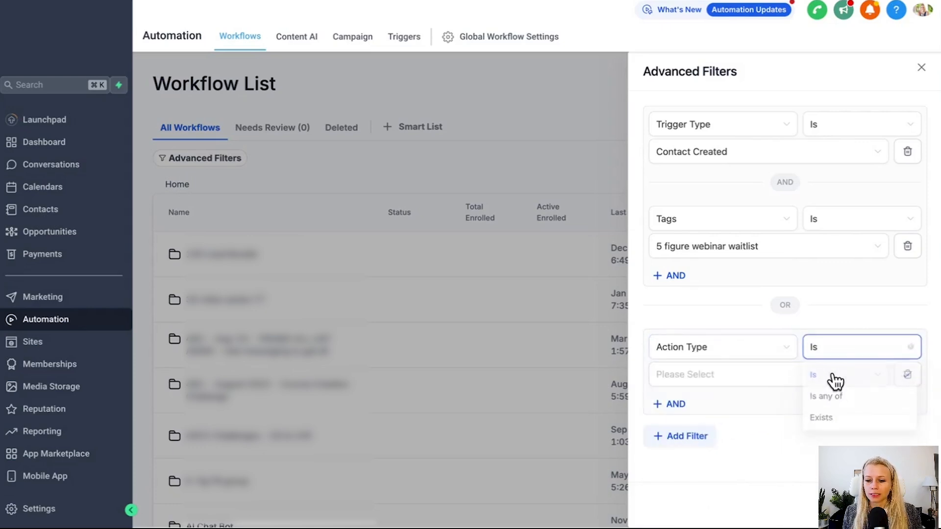
left_click(777, 382)
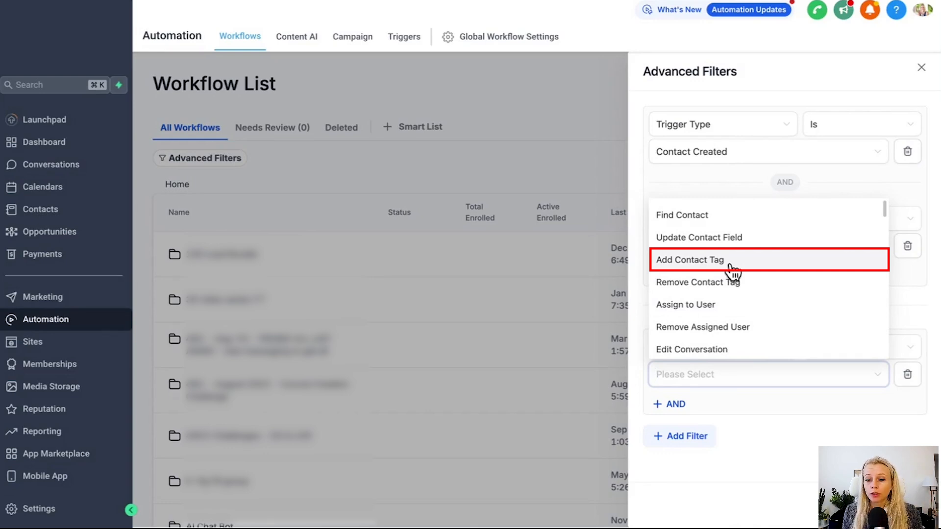
left_click(733, 268)
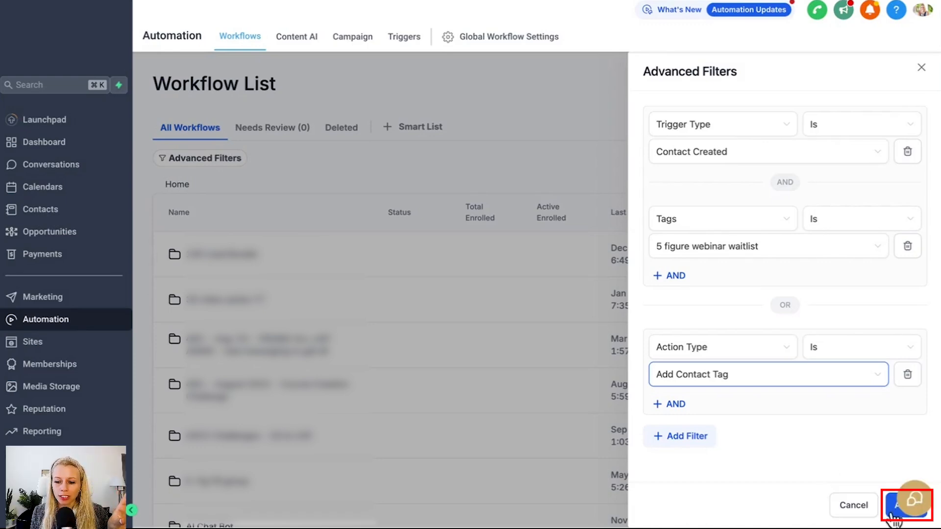
Step: Apply the three filters and begin saving them as a new Smart List with a pasted name
left_click(893, 514)
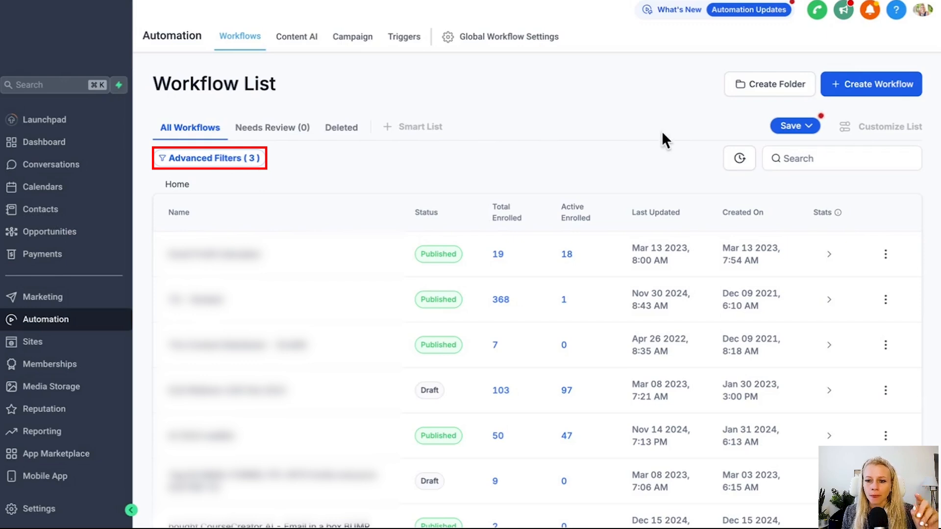
left_click(808, 129)
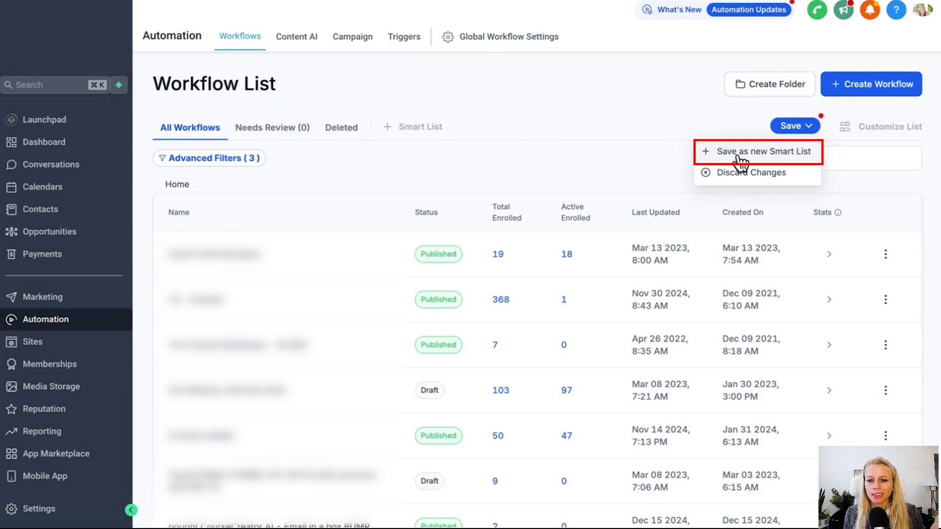
left_click(795, 154)
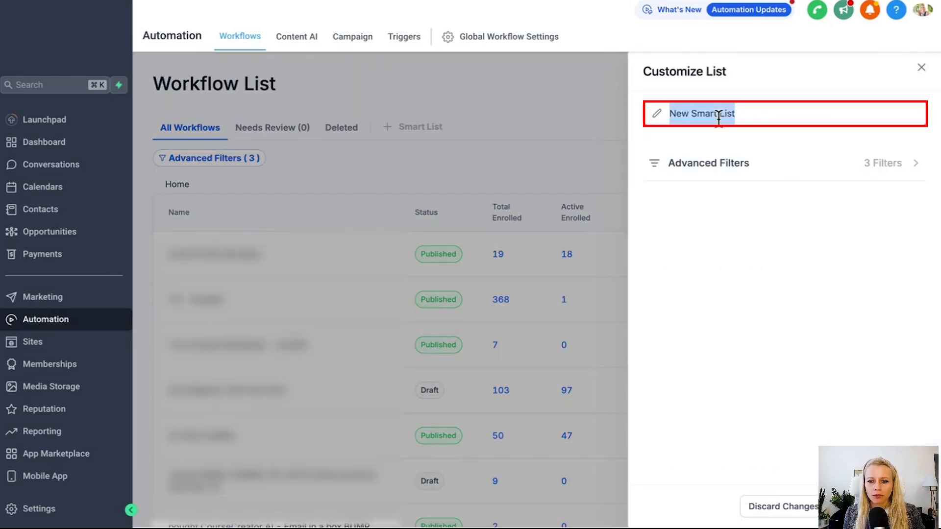
type("Contact Created & Tag 5 figure webinar")
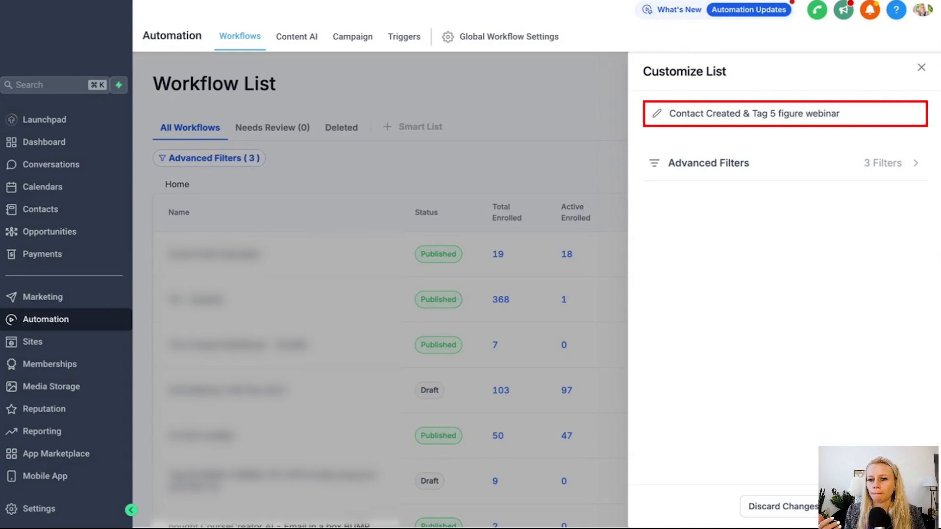
left_click(921, 167)
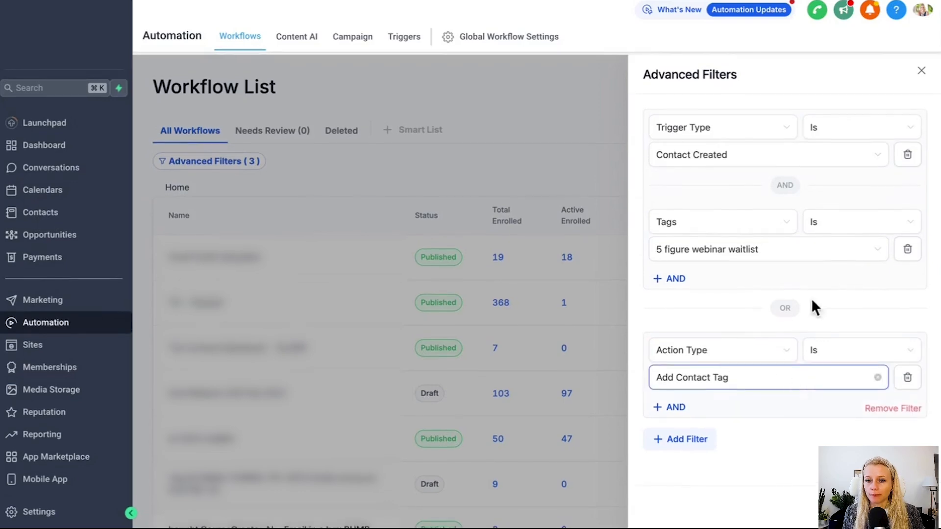
Step: Save the new Smart List as 'Contact Created & Tag 5 figure webinar & add tag'
left_click(920, 68)
left_click(807, 132)
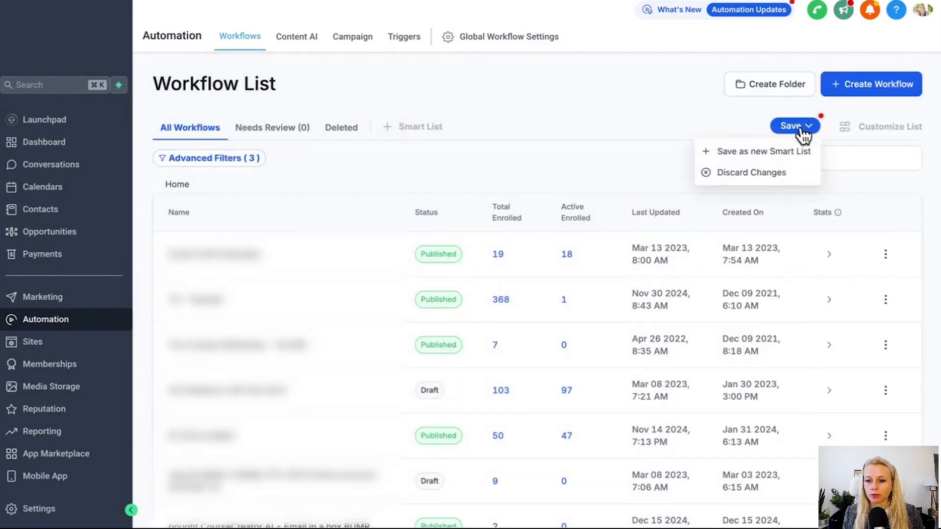
left_click(788, 155)
type("& add tag")
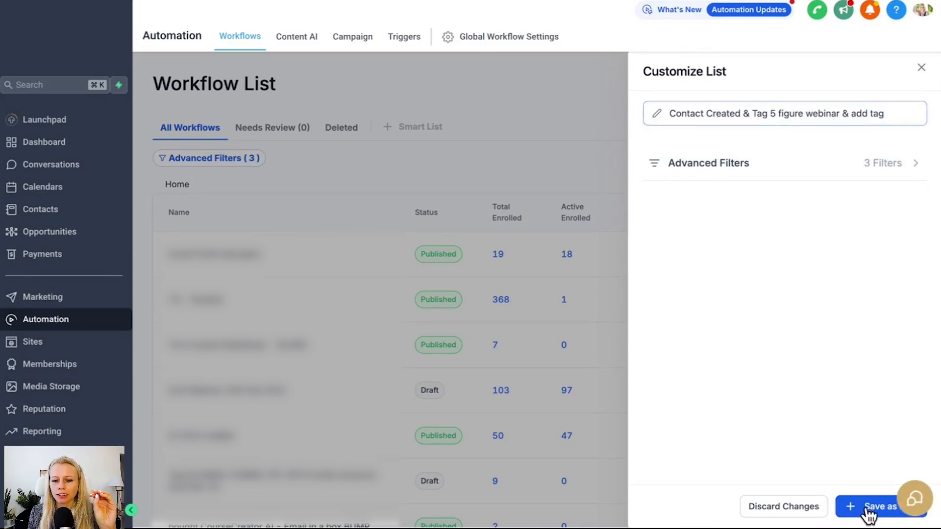
left_click(865, 515)
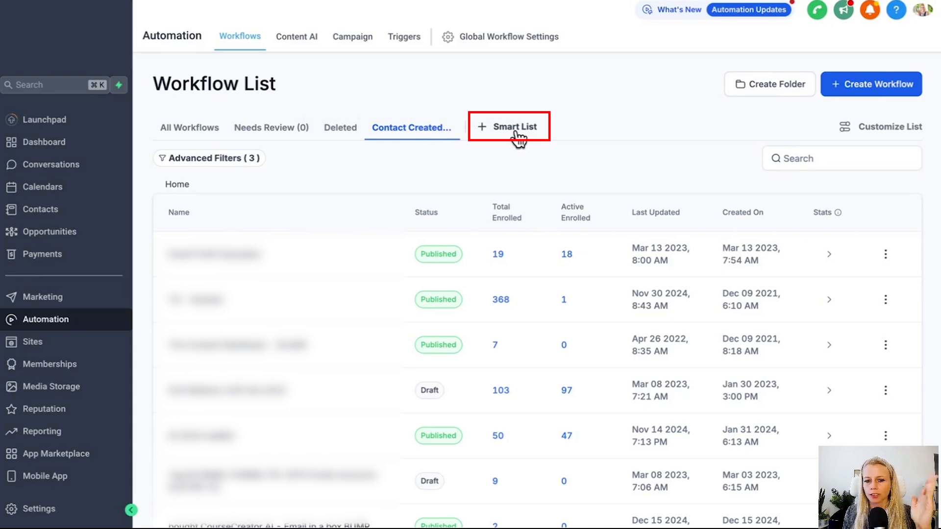
Step: Create a new Smart List filtered by Trigger Type Is Customer Booked Appointment
left_click(499, 128)
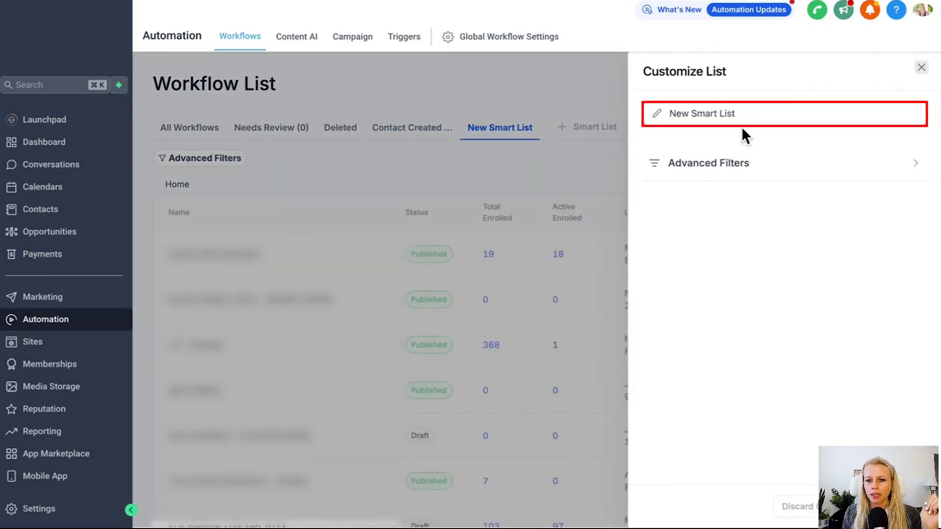
left_click_drag(735, 113, 668, 114)
key("Right")
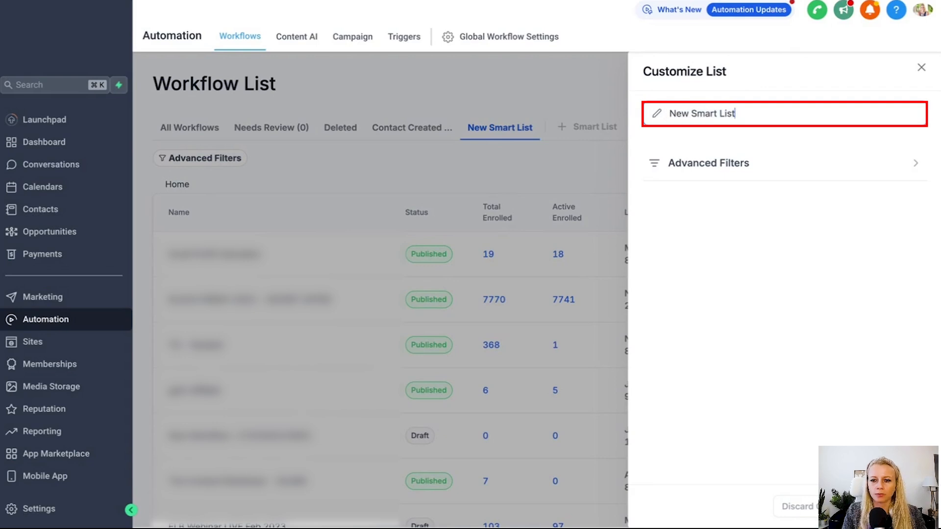
left_click(920, 168)
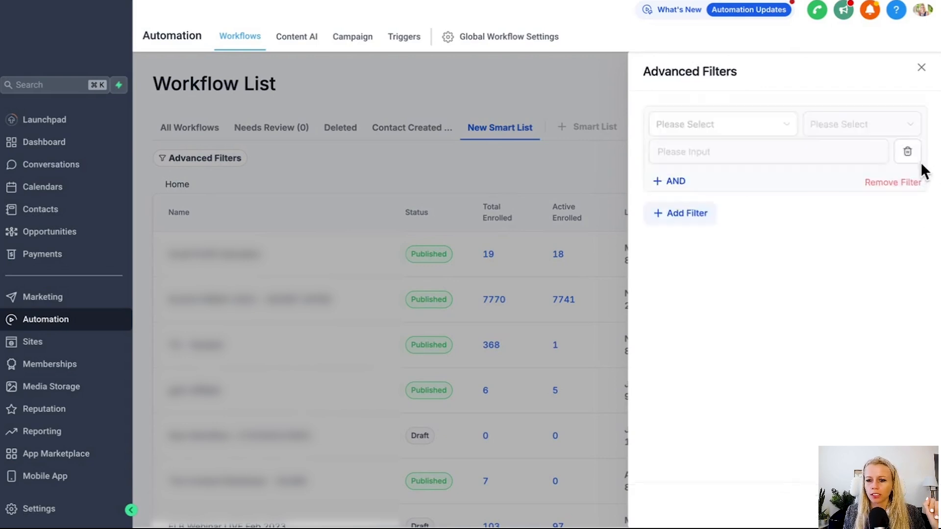
left_click(726, 125)
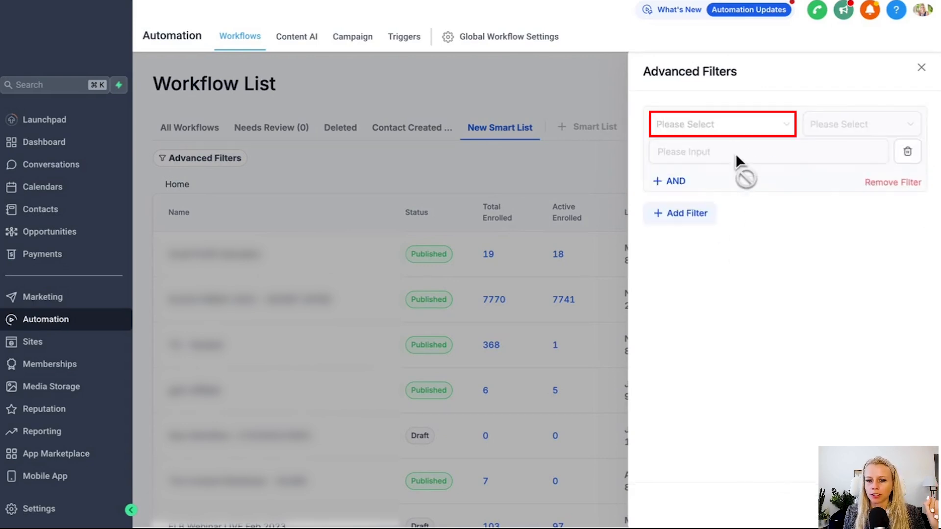
left_click(720, 195)
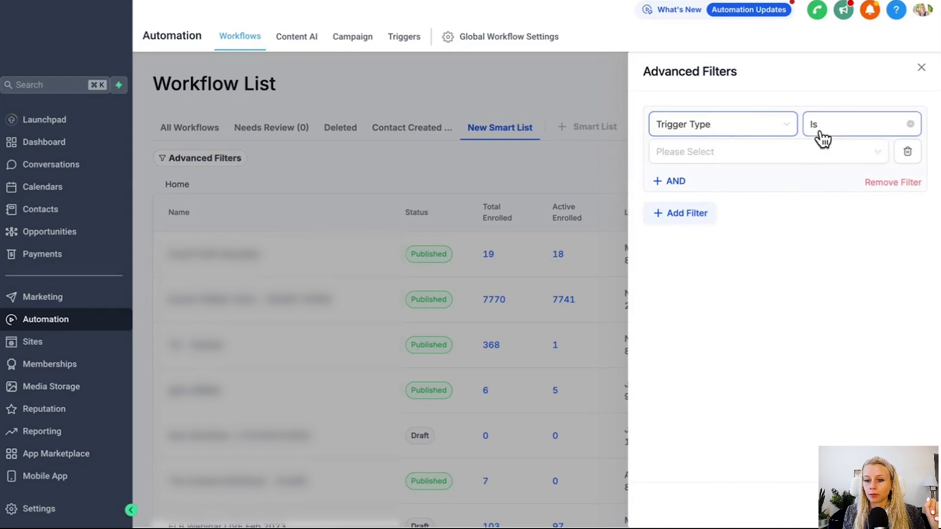
left_click(771, 155)
type("app")
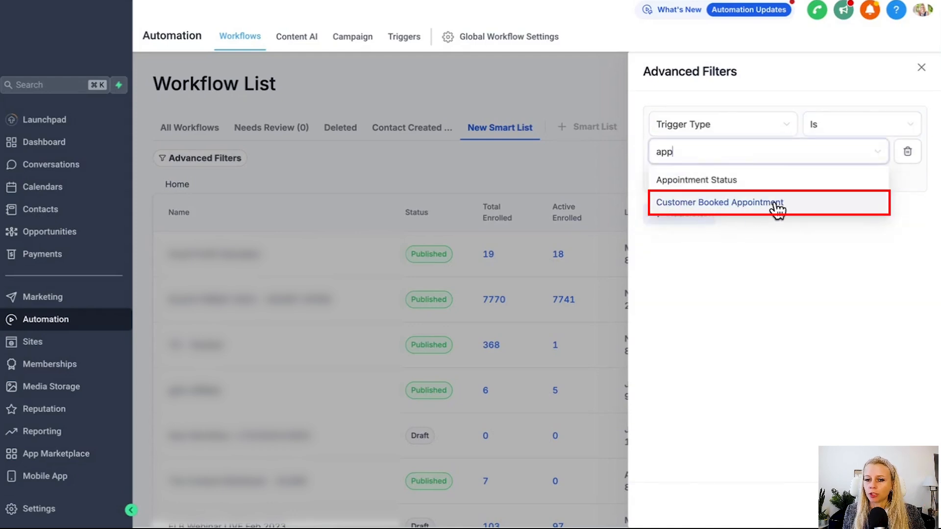
left_click(778, 209)
Step: Add an AND condition: Created On Is Before Date 2024-12-01
left_click(670, 299)
left_click(707, 221)
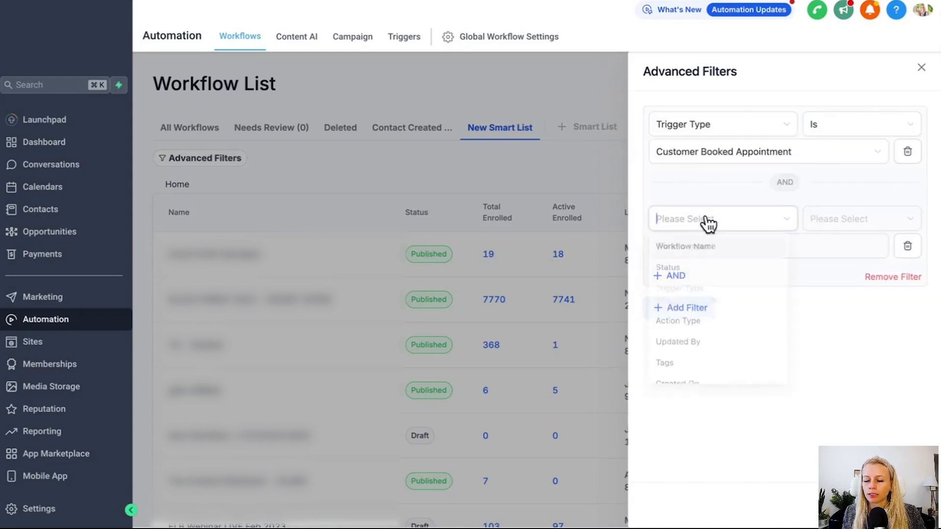
scroll(729, 326, "down", 2)
left_click(720, 358)
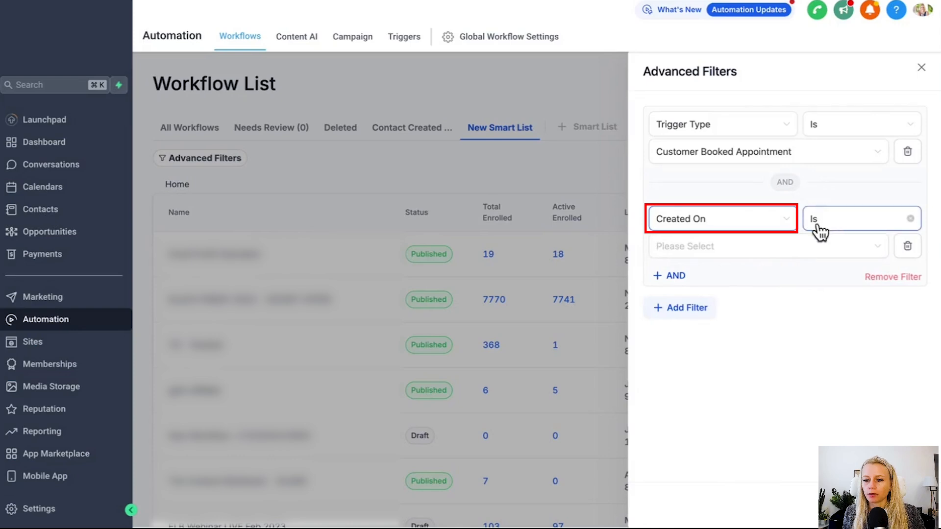
left_click(832, 220)
left_click(830, 198)
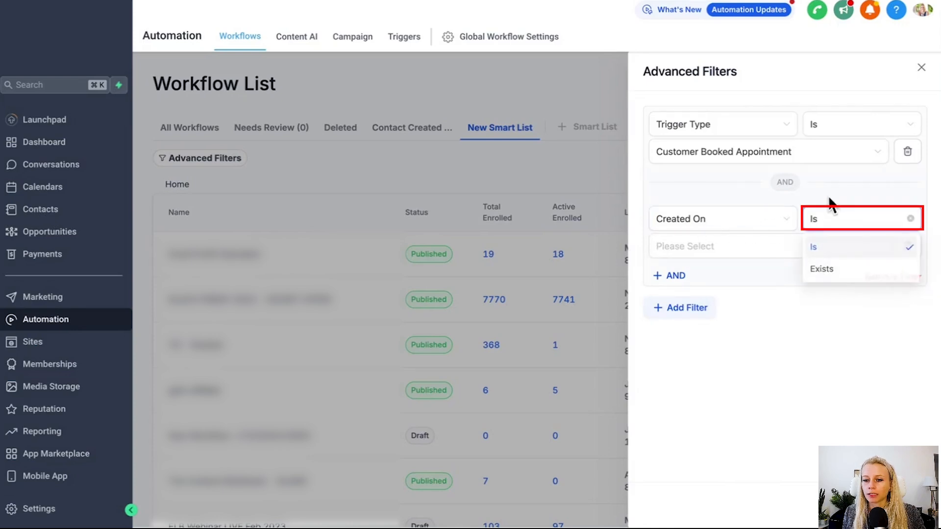
left_click(749, 258)
left_click(715, 392)
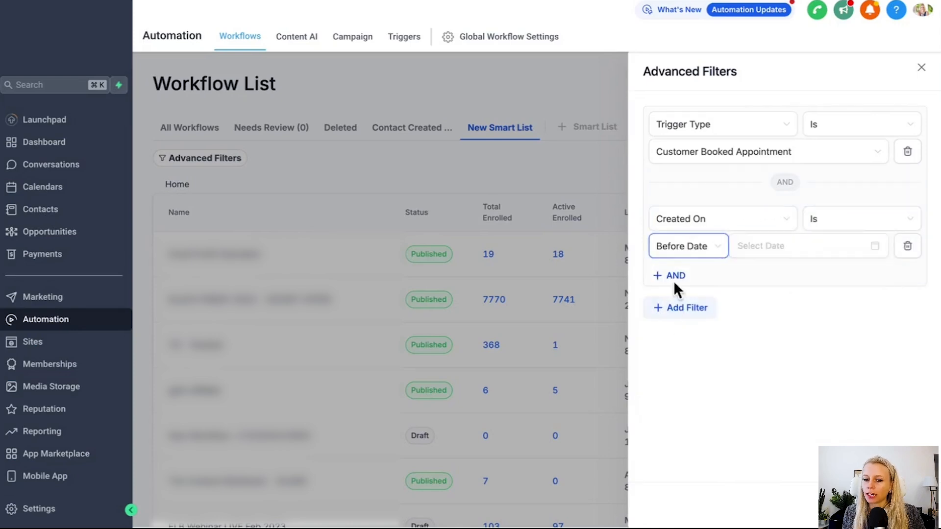
left_click(816, 246)
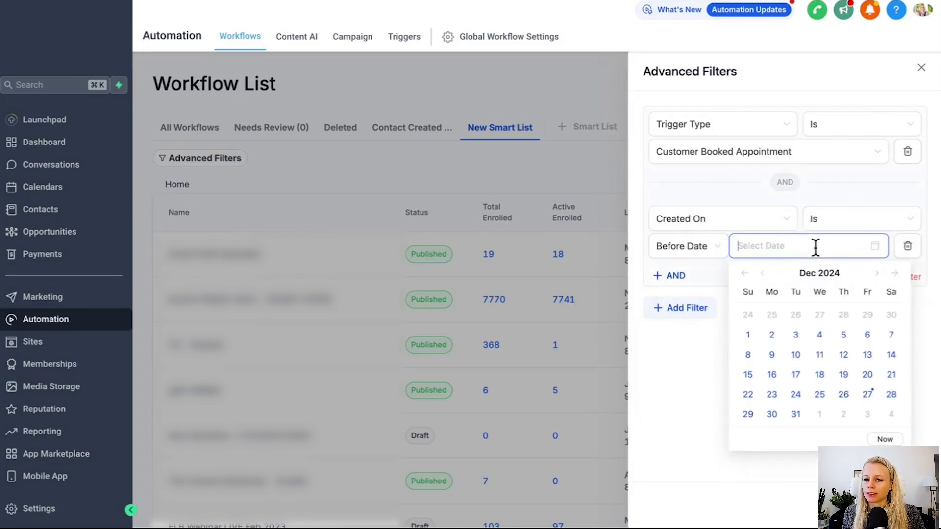
left_click(748, 336)
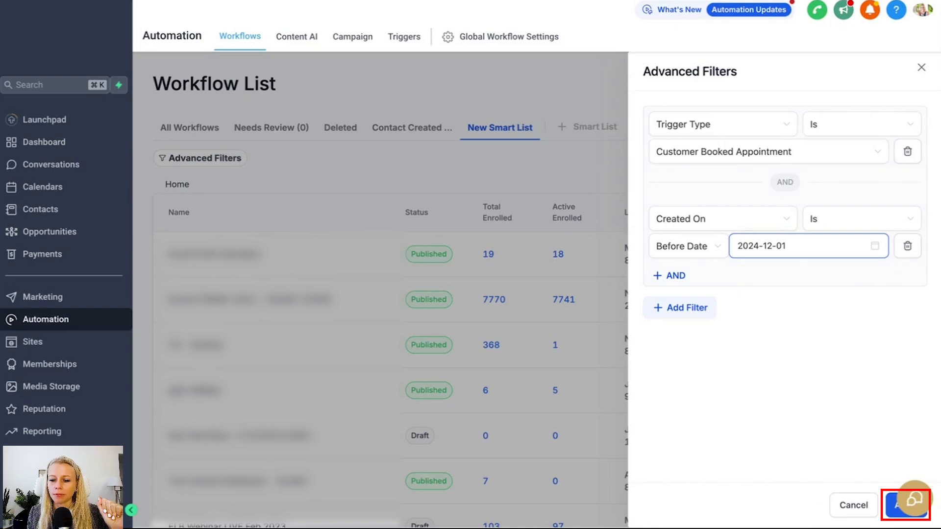
Step: Apply the two filters and save the list as 'Appointment booked b4 Dec '24'
left_click(908, 505)
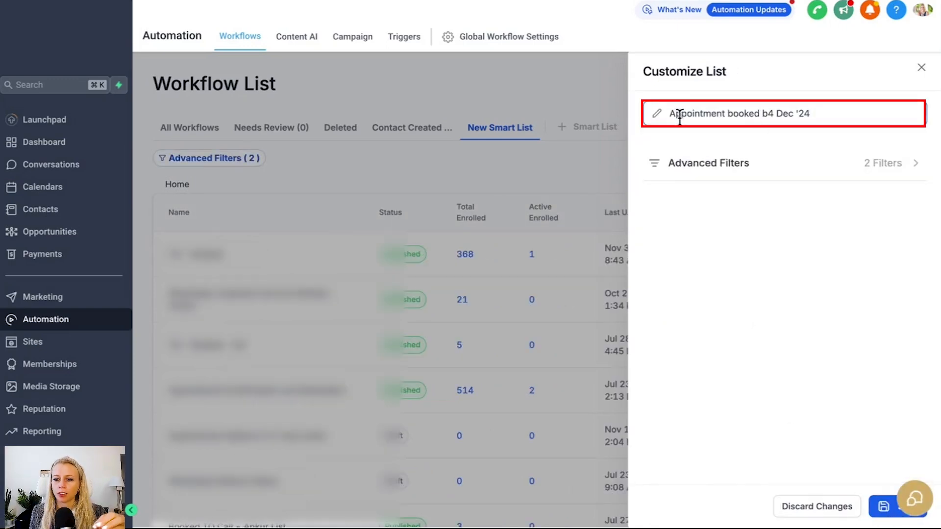
left_click_drag(680, 117, 750, 122)
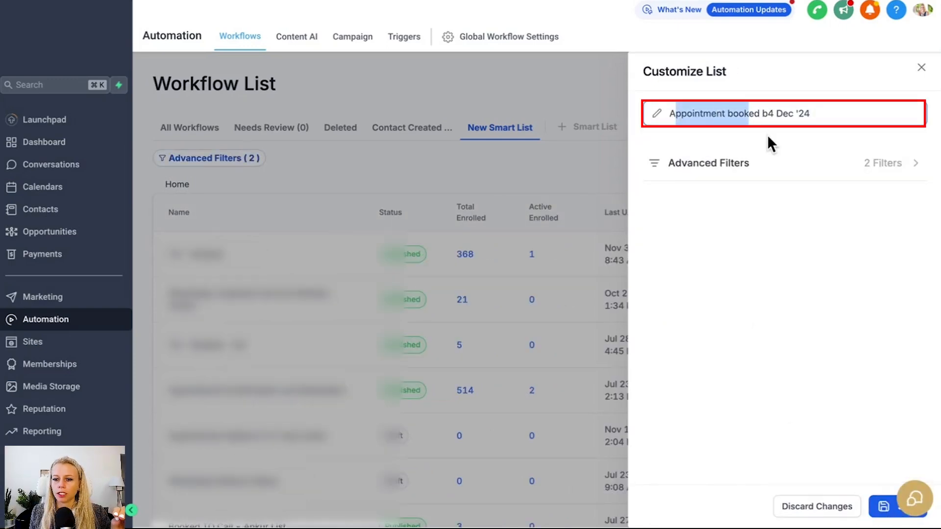
left_click(772, 138)
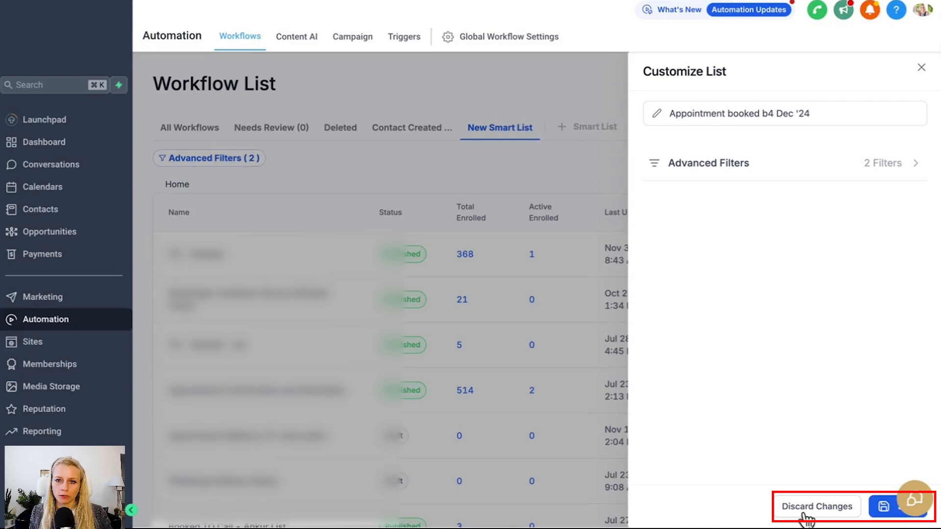
left_click(884, 512)
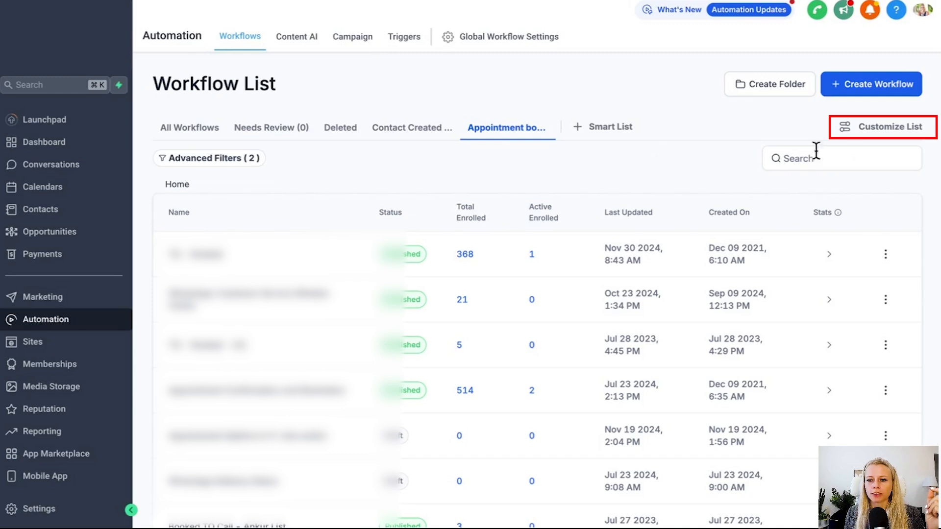
Step: Delete the 'Appointment booked b4 Dec '24' Smart List via Customize List and confirm
left_click(886, 130)
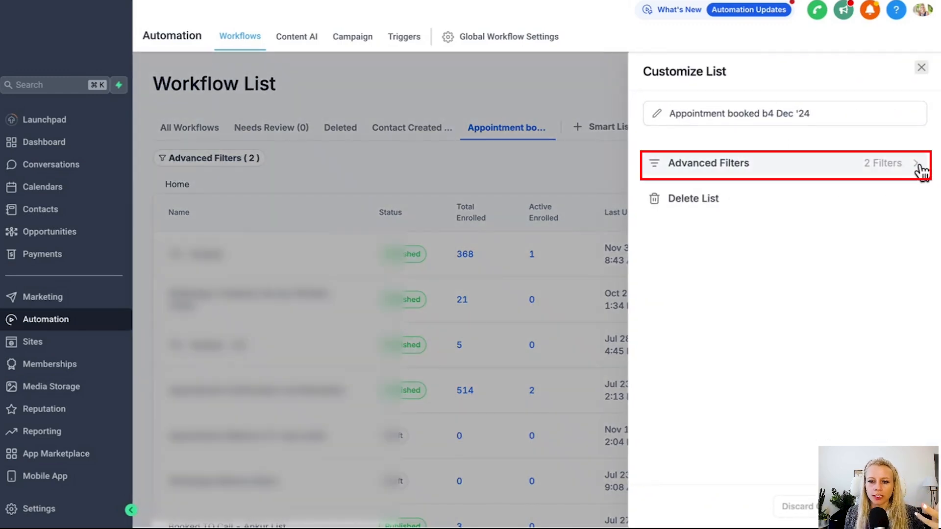
left_click(692, 210)
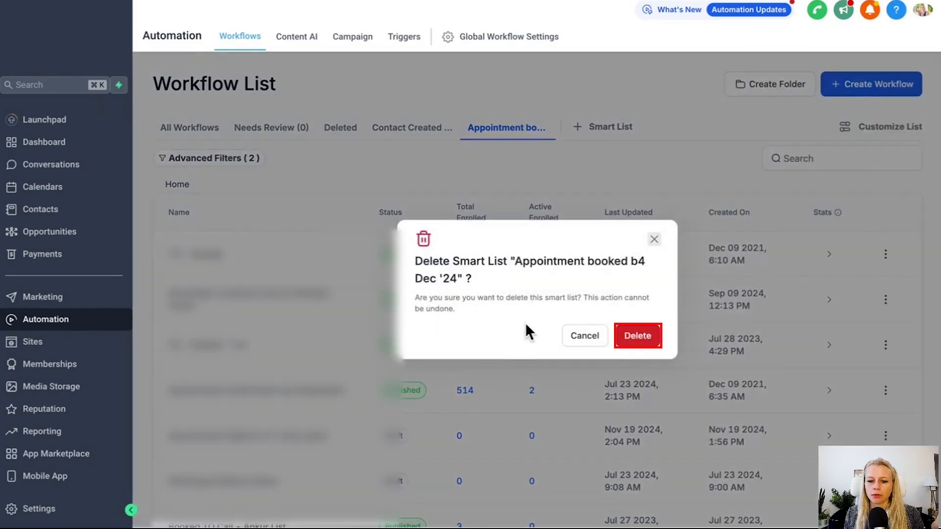
left_click(637, 336)
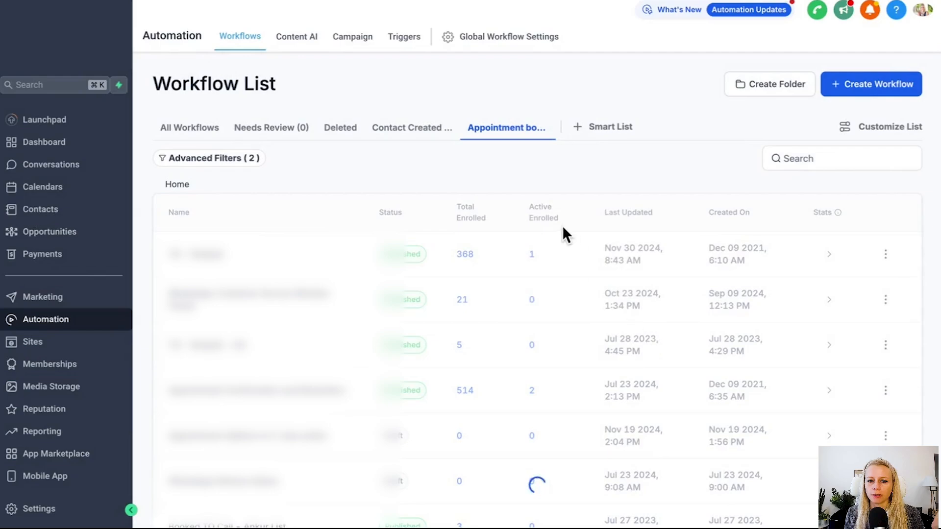